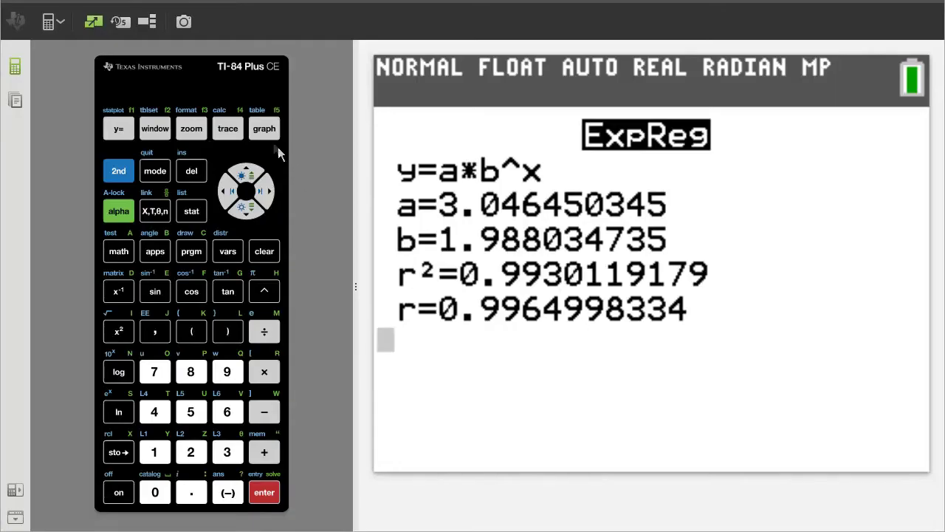
Step: Open the statistics list editor
click(267, 128)
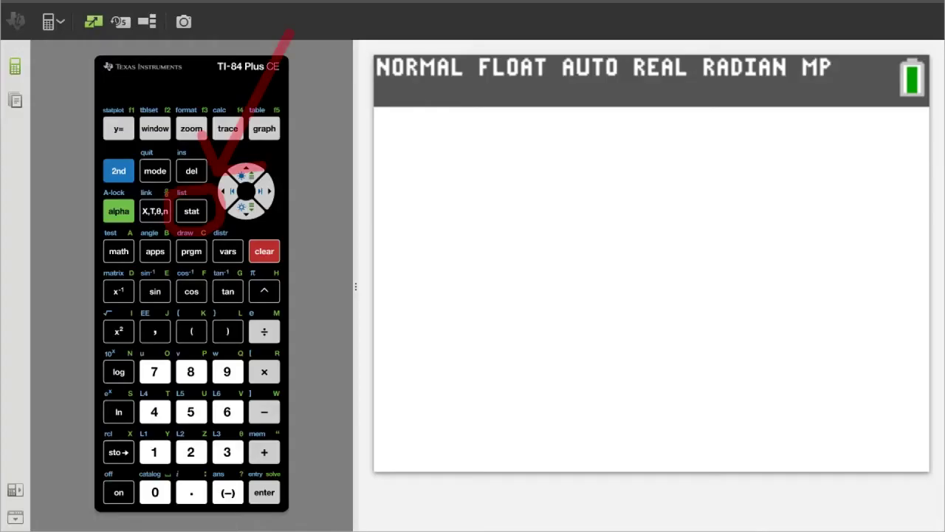
click(192, 211)
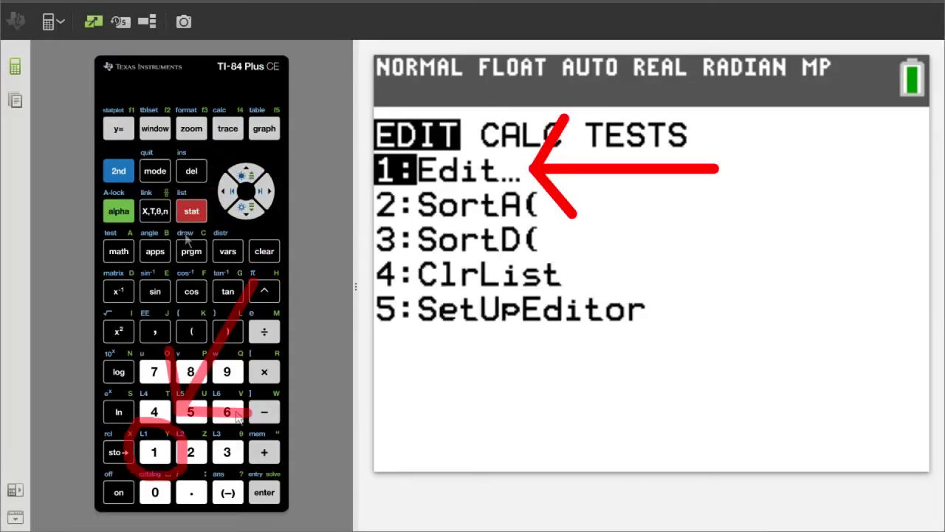
key(Return)
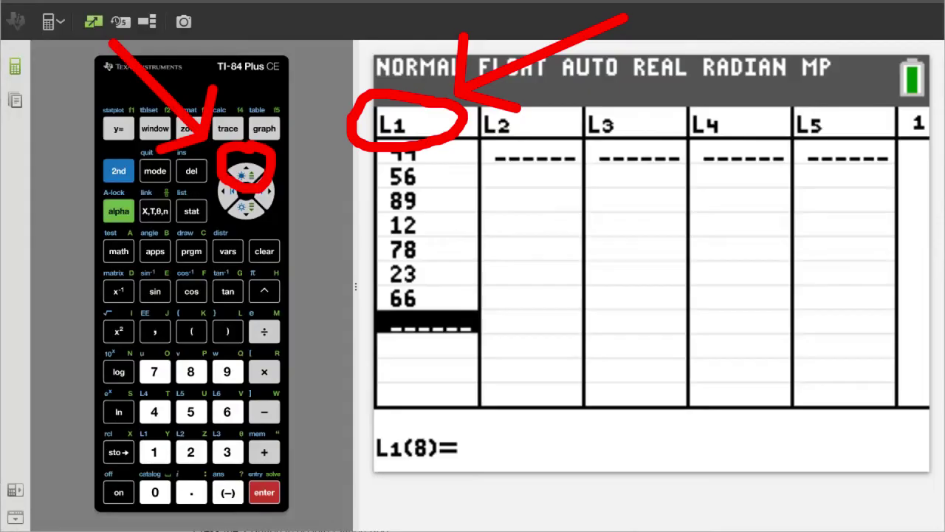
Step: Clear all existing entries from list L1 in the list editor
key(Up)
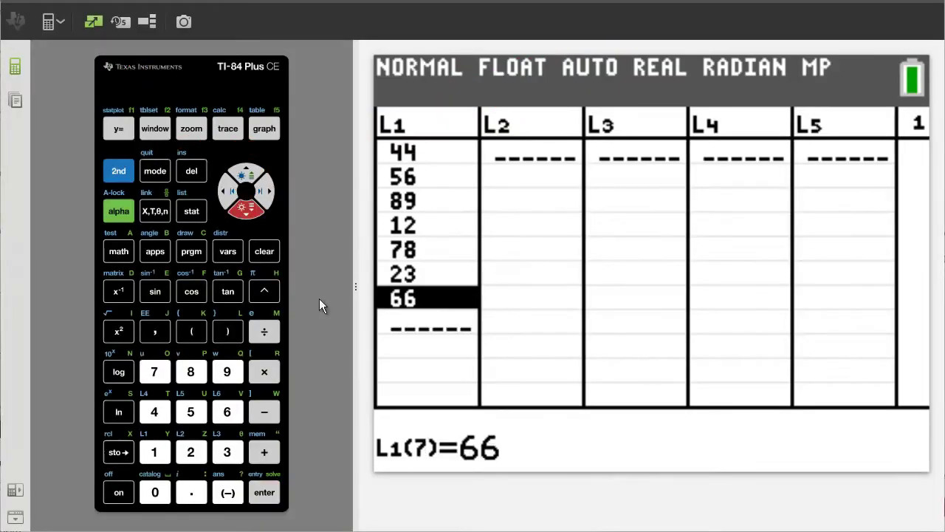
click(245, 168)
click(244, 168)
click(244, 168)
click(244, 168)
click(244, 168)
click(244, 168)
click(244, 168)
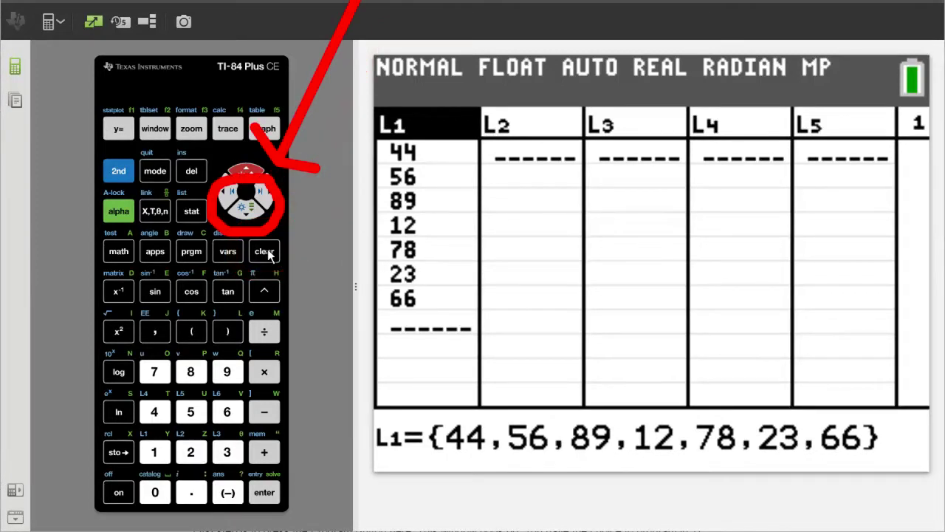
click(268, 249)
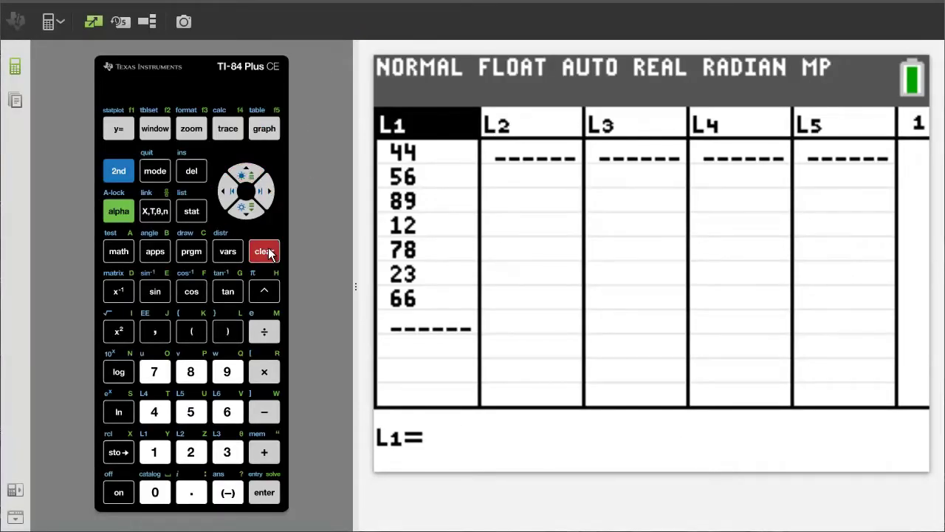
click(242, 212)
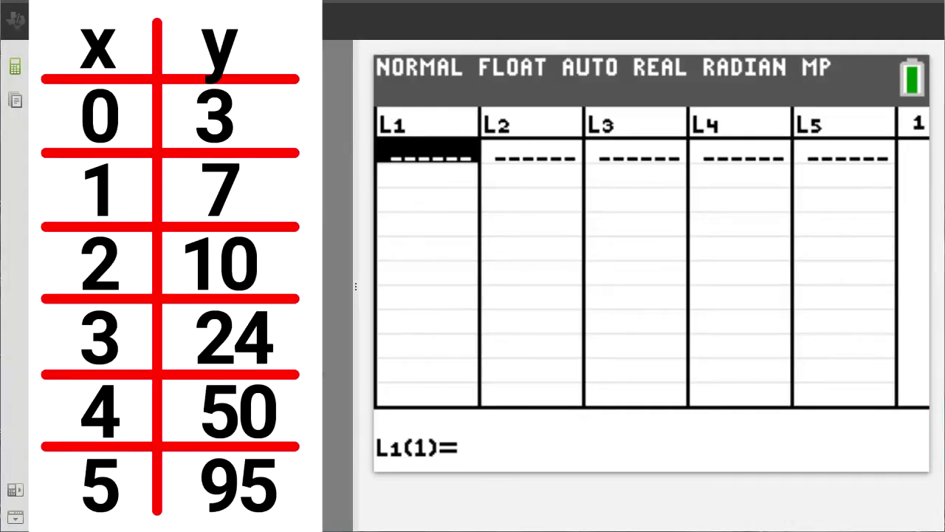
Step: Enter the x-values 0, 1, 2, 3, 4 and 5 into list L1
text(0)
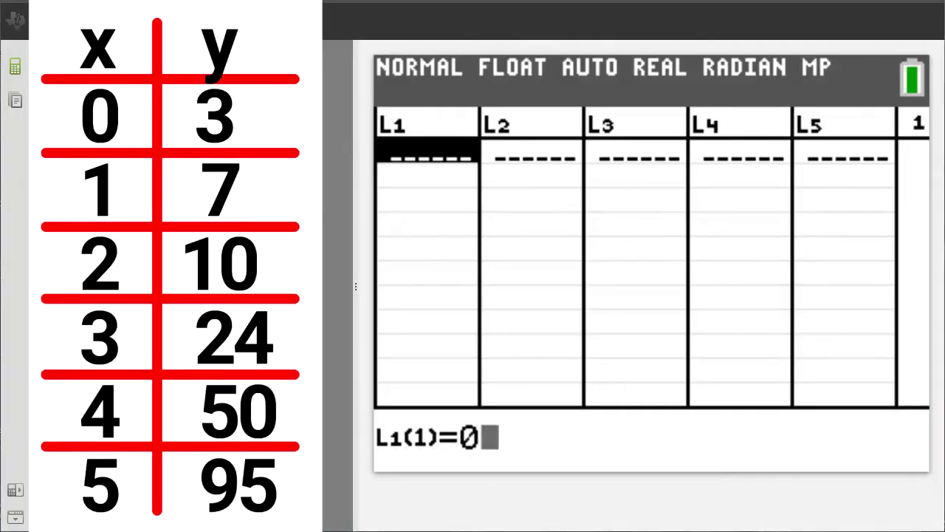
key(BackSpace)
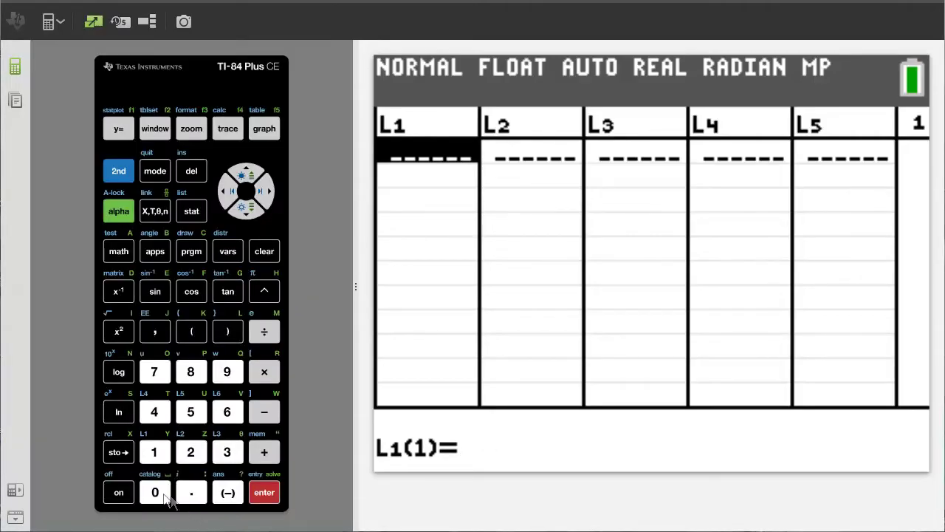
click(153, 489)
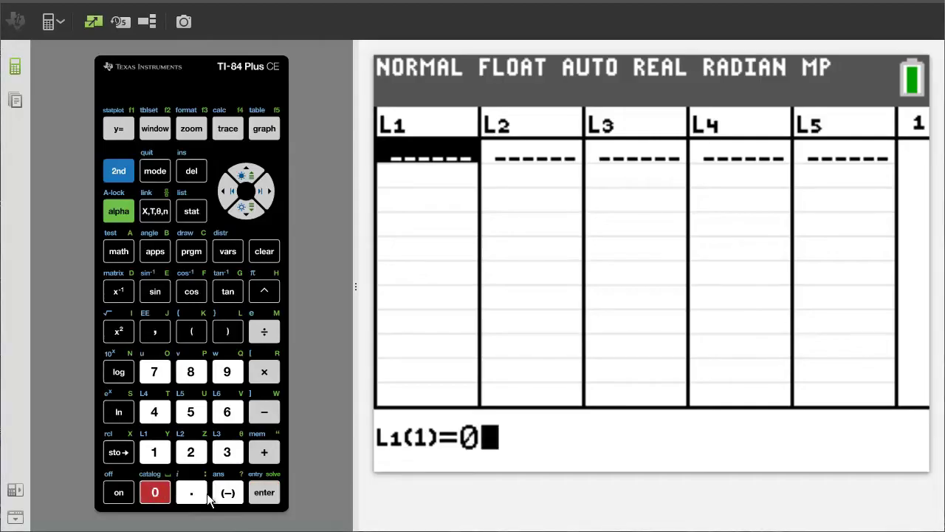
click(267, 494)
click(154, 452)
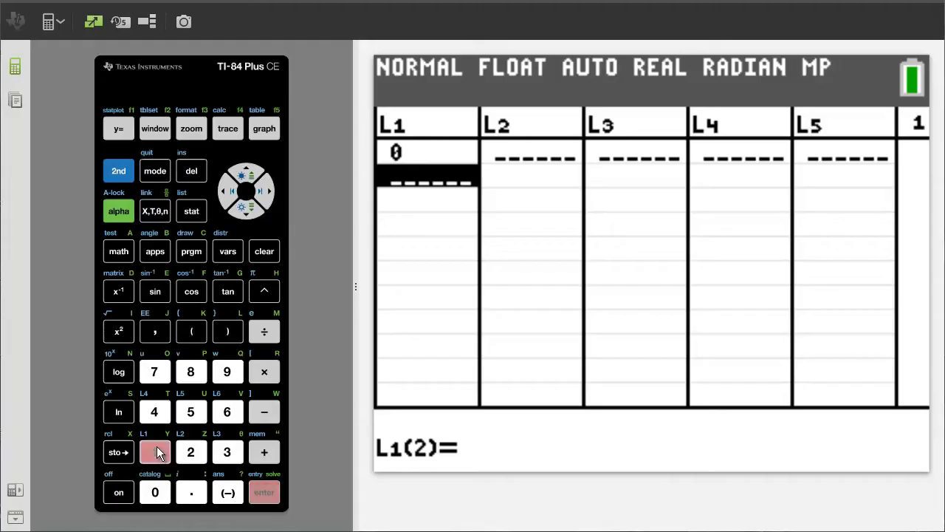
click(264, 493)
click(191, 452)
click(263, 495)
click(226, 452)
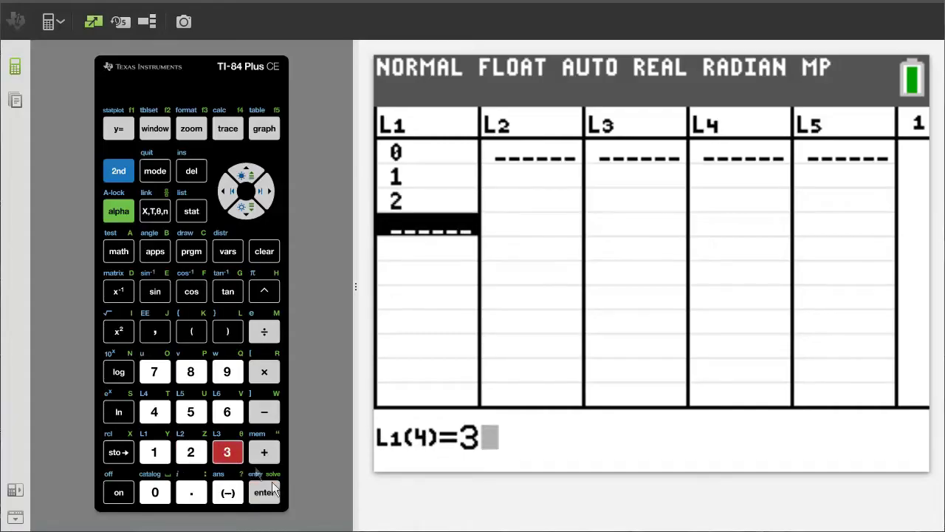
click(270, 498)
text(4)
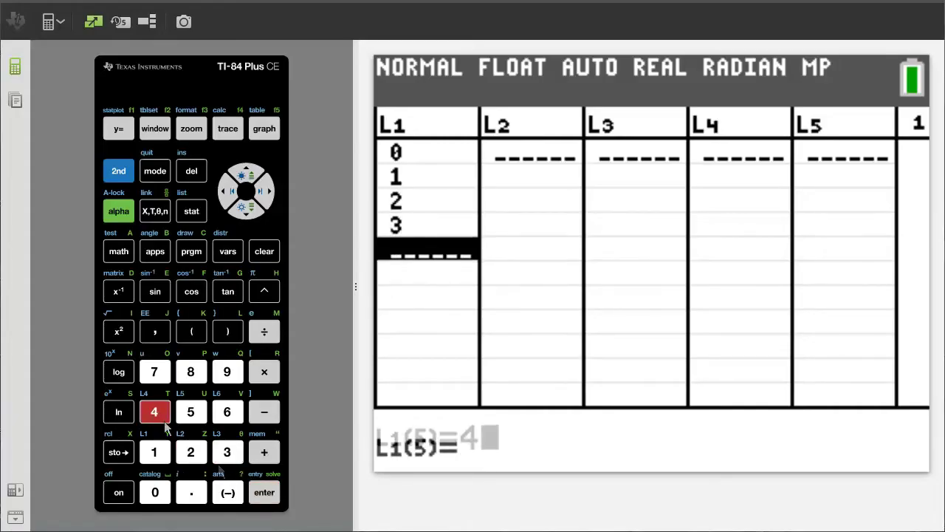
click(269, 498)
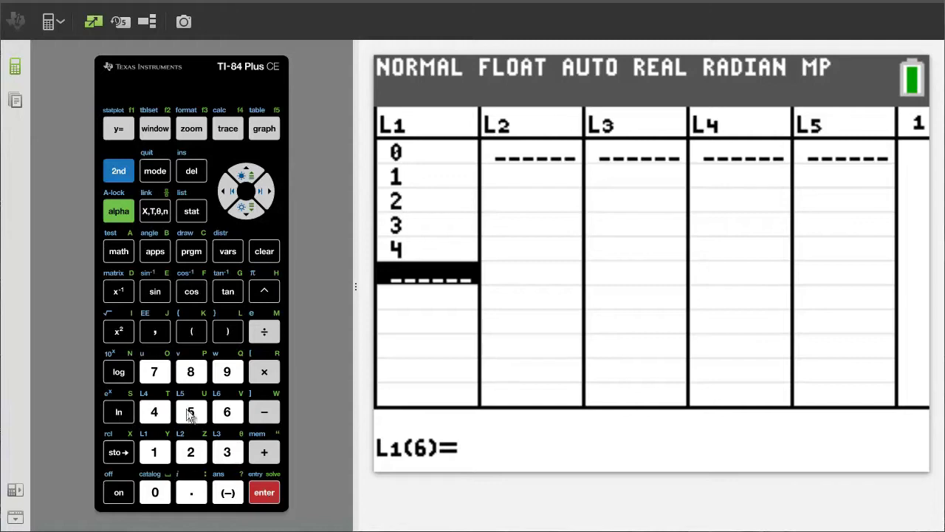
click(191, 412)
click(263, 491)
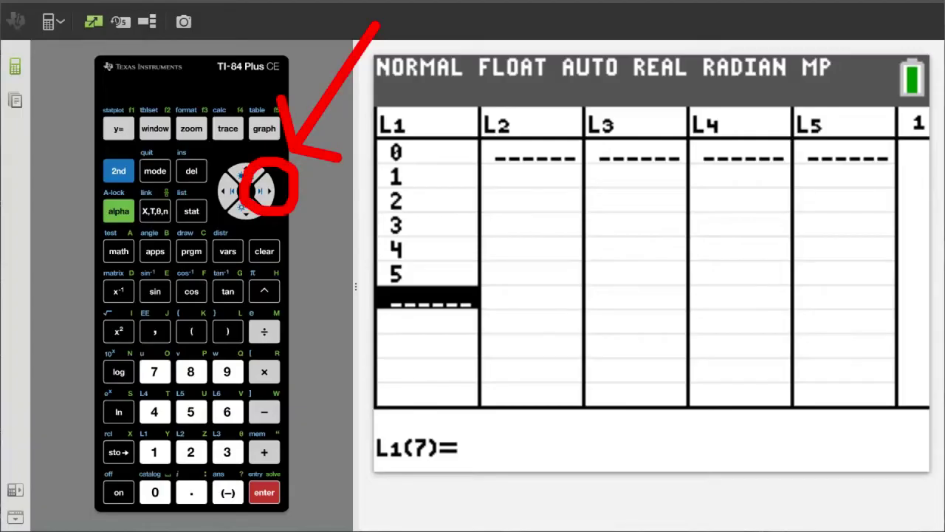
Step: Enter the y-values 3, 7, 10, 24, 50 and 95 into list L2
click(269, 186)
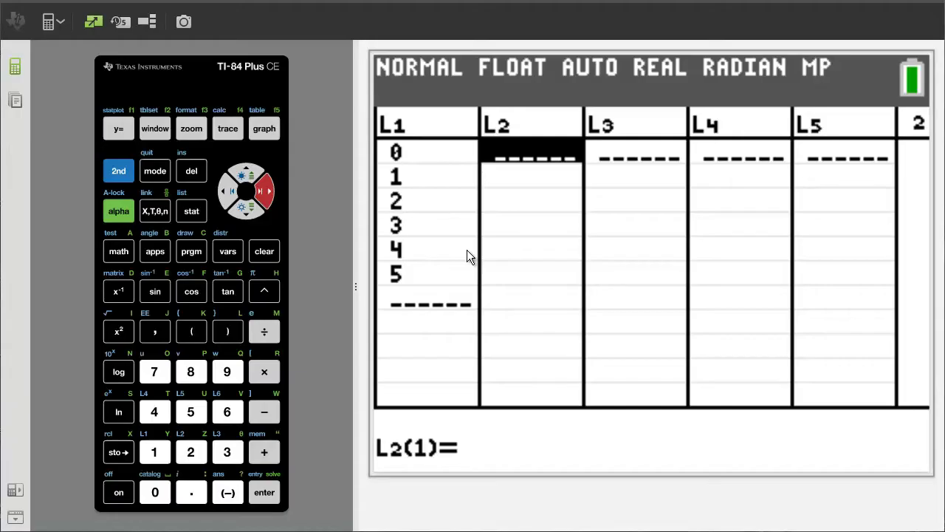
click(228, 453)
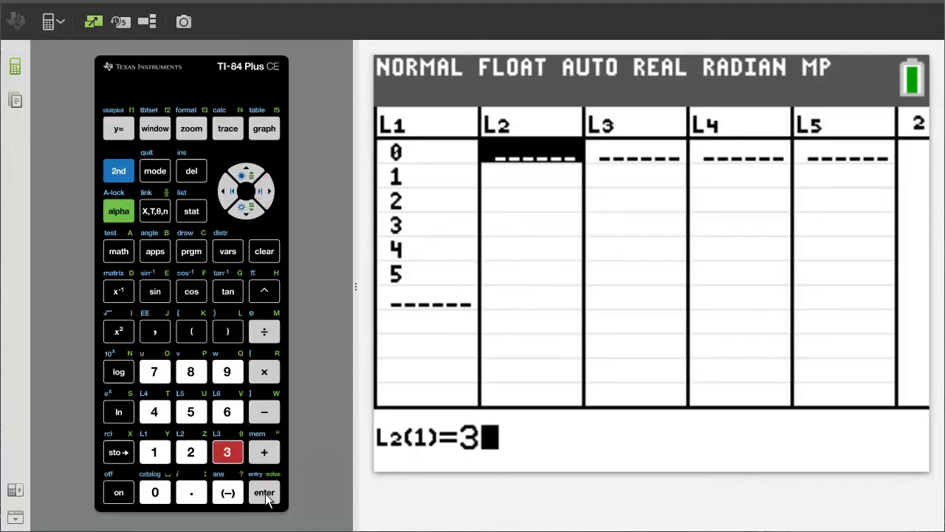
click(265, 492)
click(155, 372)
click(265, 492)
click(154, 451)
click(155, 492)
click(265, 492)
click(191, 452)
click(154, 411)
click(264, 492)
click(190, 411)
click(155, 492)
click(265, 492)
click(227, 372)
click(190, 411)
click(264, 492)
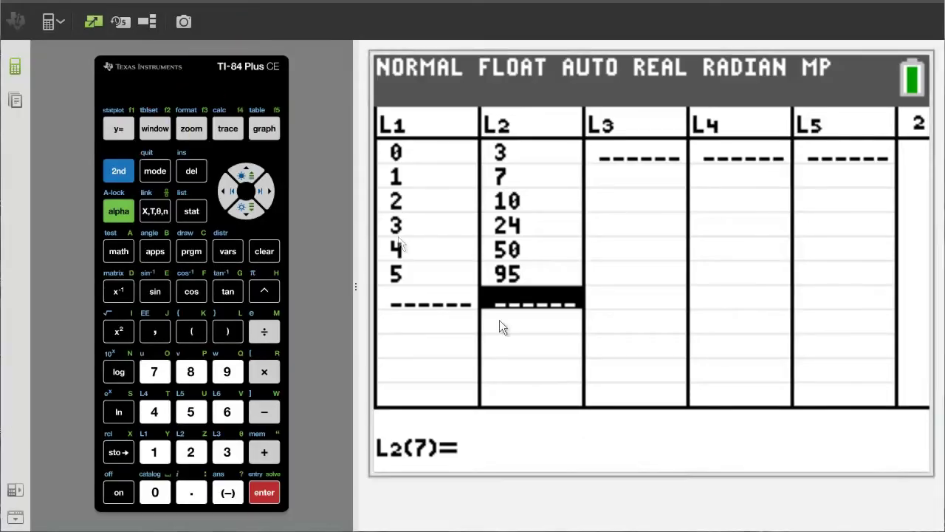
Step: Set the graph window to Xmin -1, Xmax 6, Ymin 0, Ymax 100 and Yscl 5
click(156, 130)
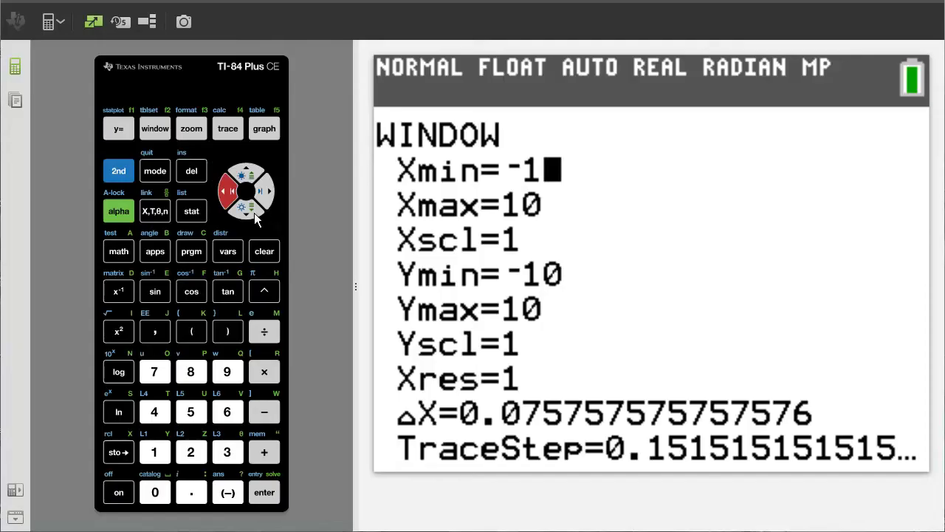
click(193, 172)
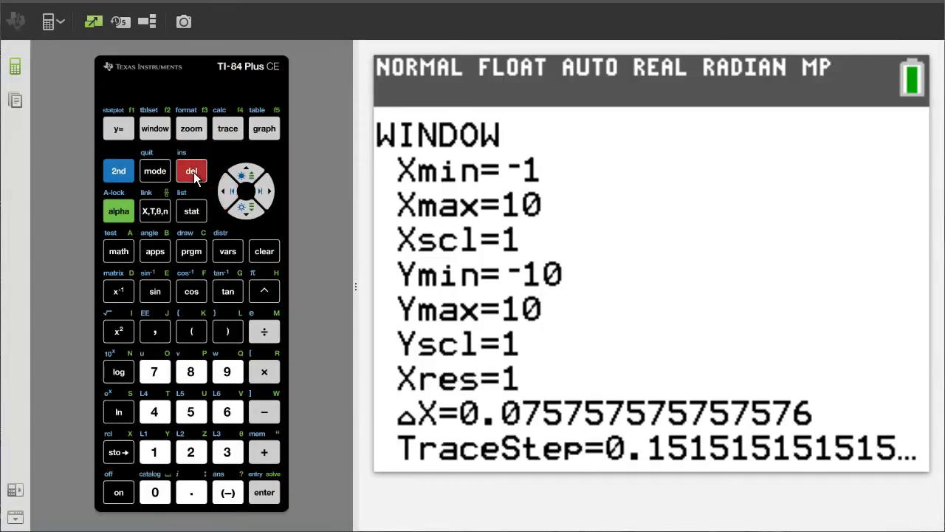
click(250, 212)
click(260, 190)
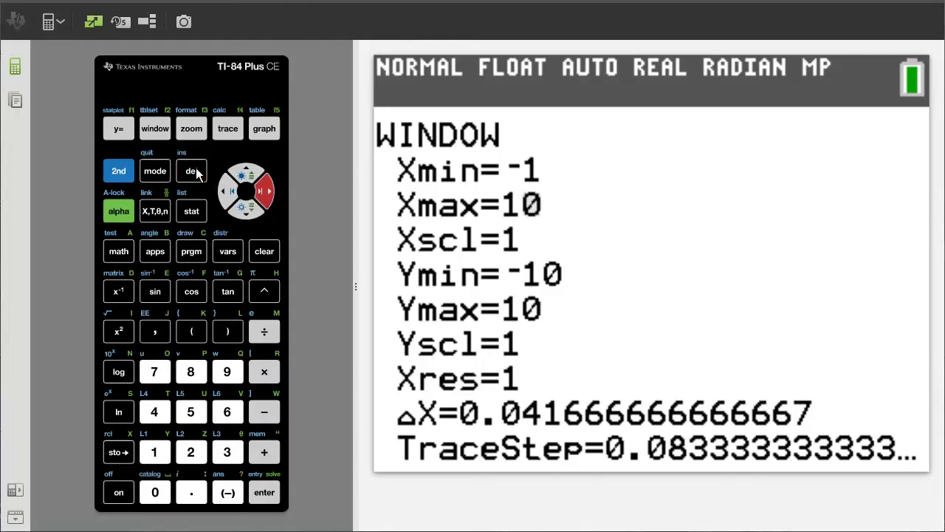
click(192, 170)
click(227, 192)
click(191, 170)
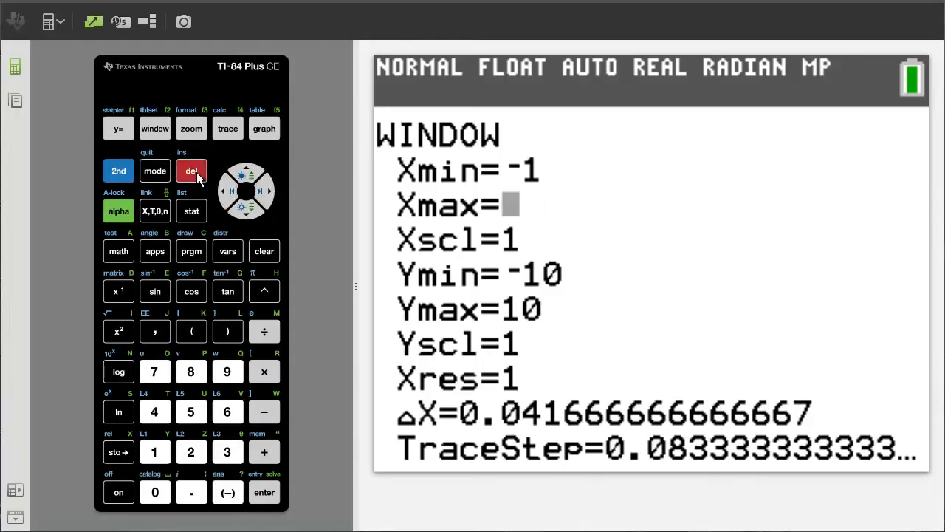
click(226, 411)
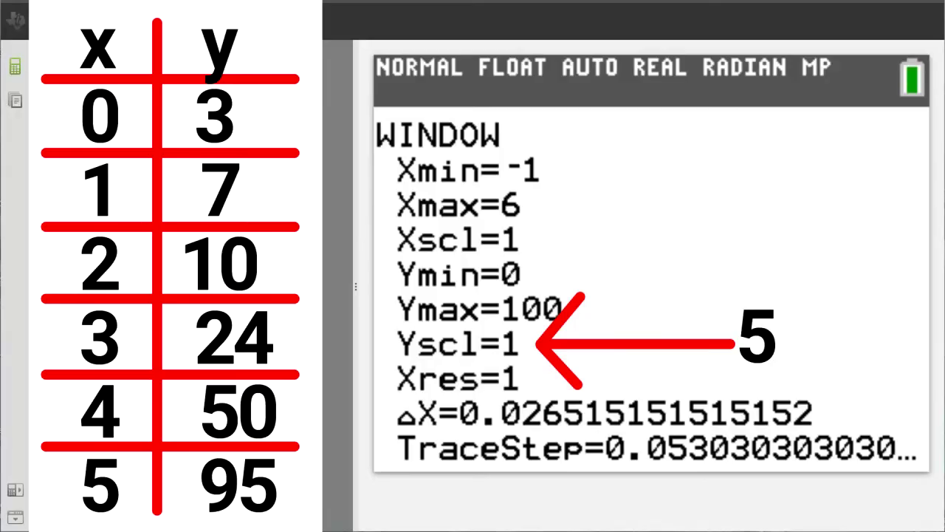
text(5)
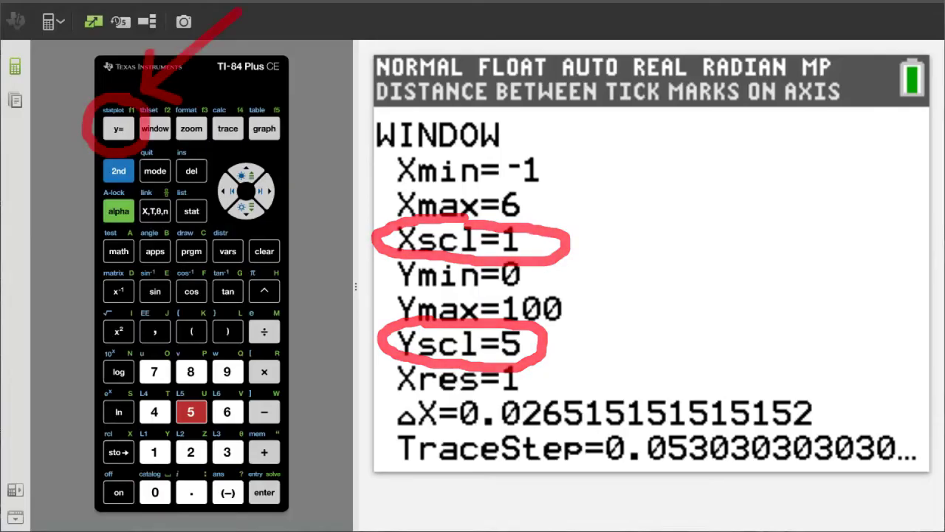
Step: Turn on Plot1 as a scatter plot of L1 and L2, and display its graph
key(F1)
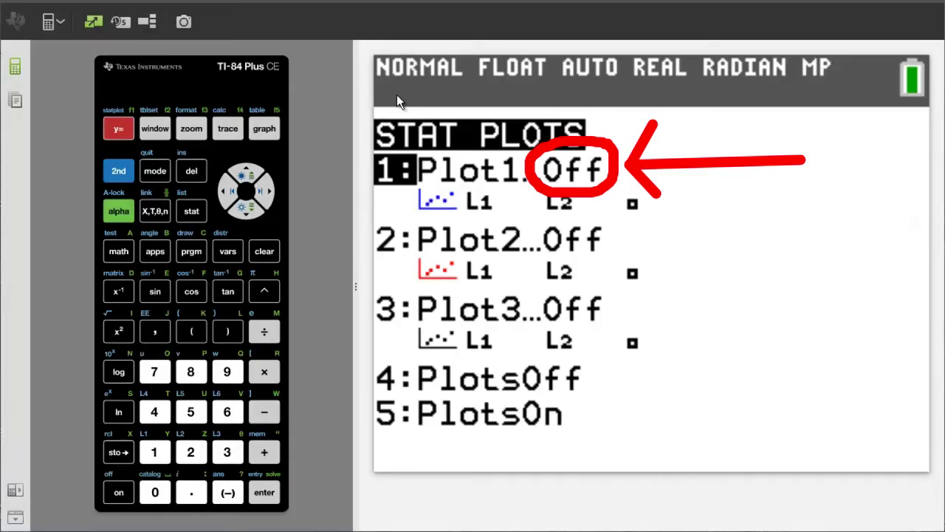
click(263, 493)
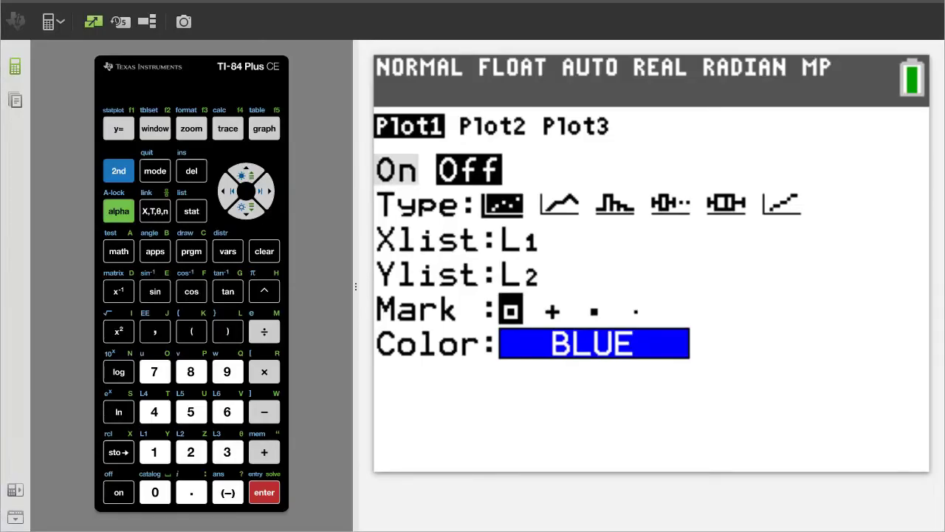
click(267, 493)
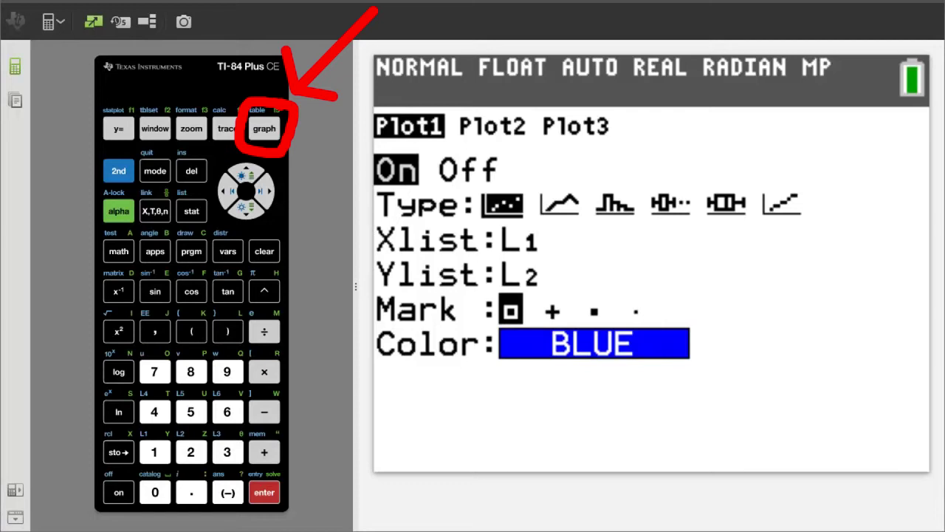
click(260, 129)
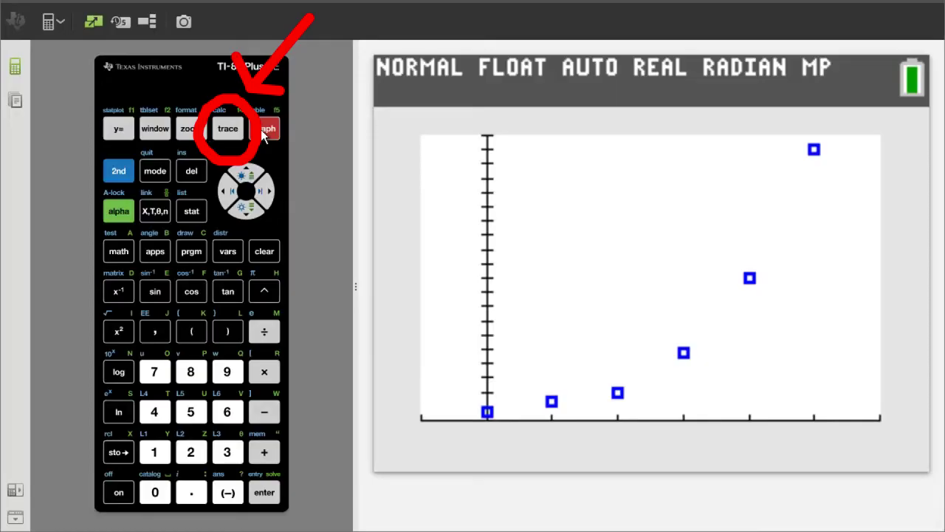
Step: Trace the scatter plot point by point from the first data point to the last
click(230, 128)
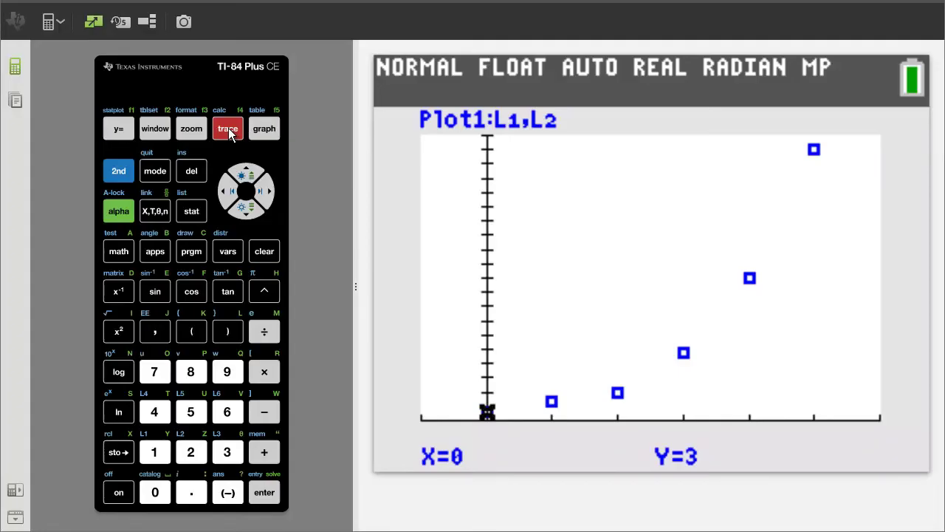
click(263, 192)
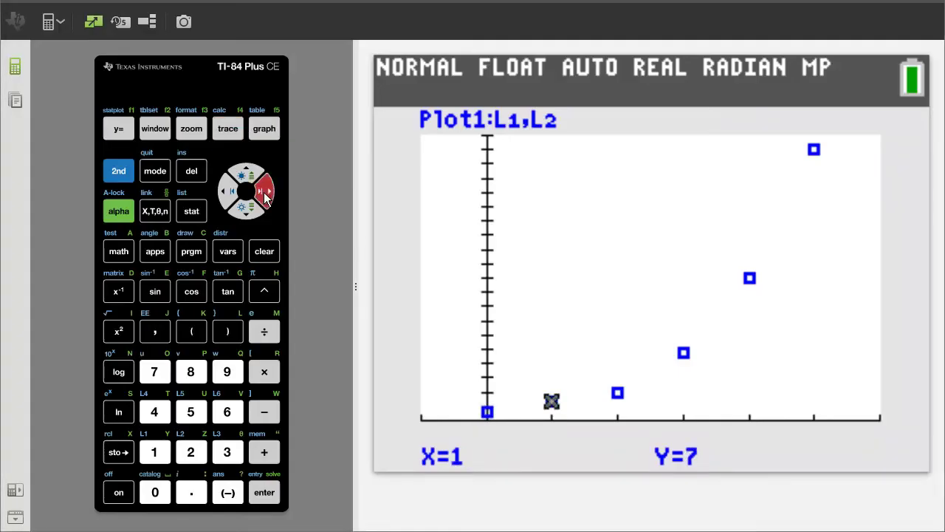
click(264, 192)
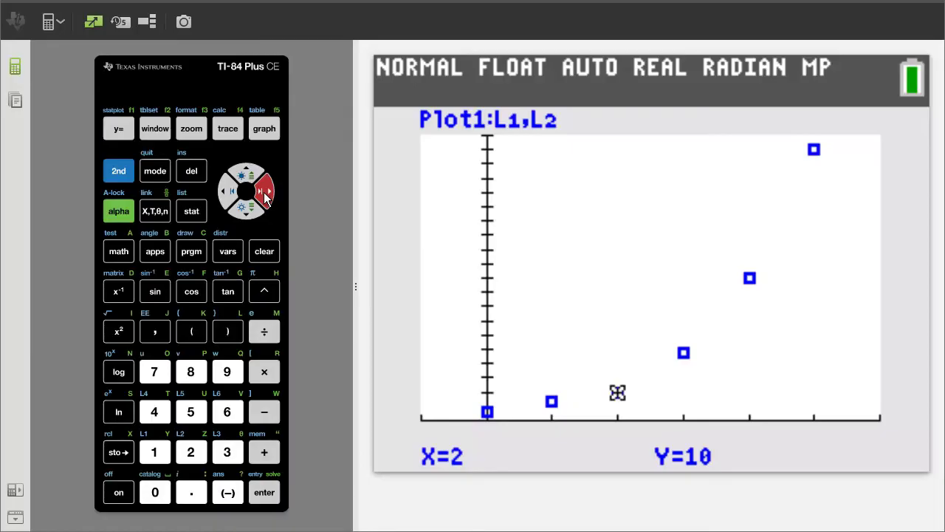
click(263, 192)
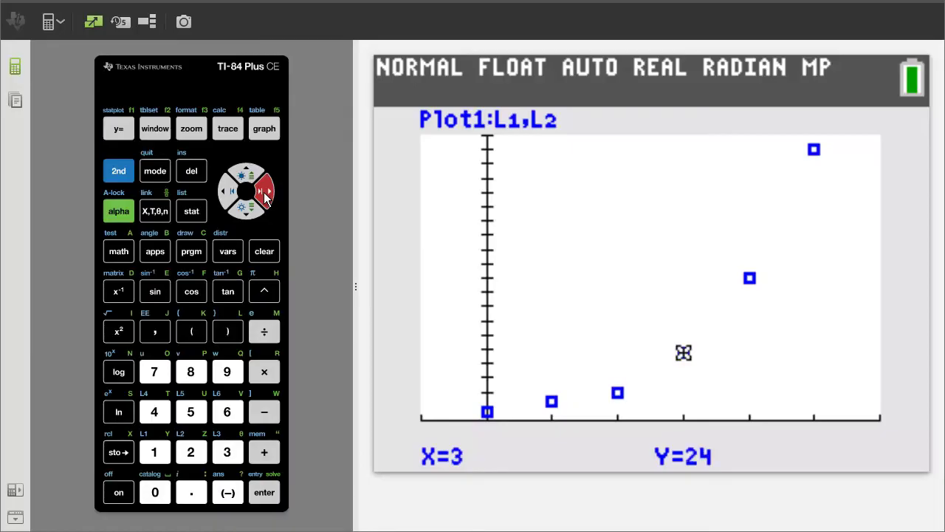
click(263, 192)
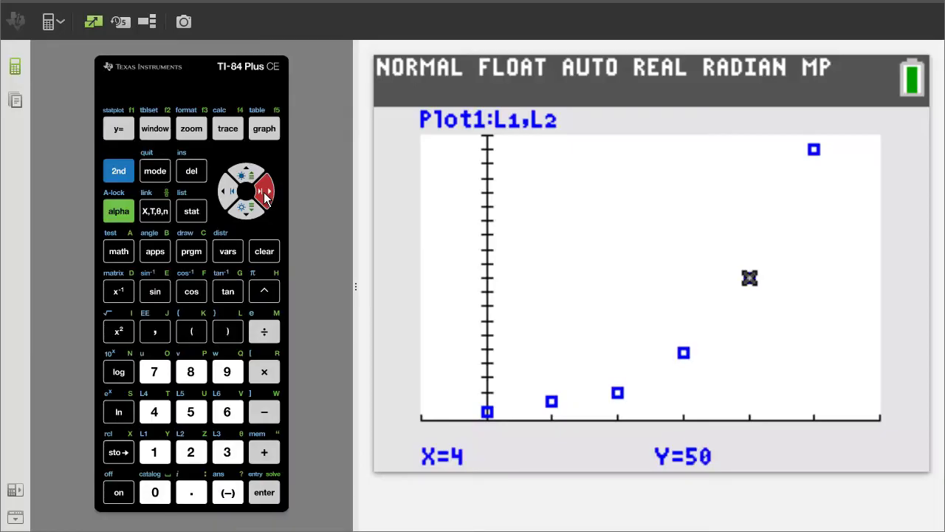
click(264, 192)
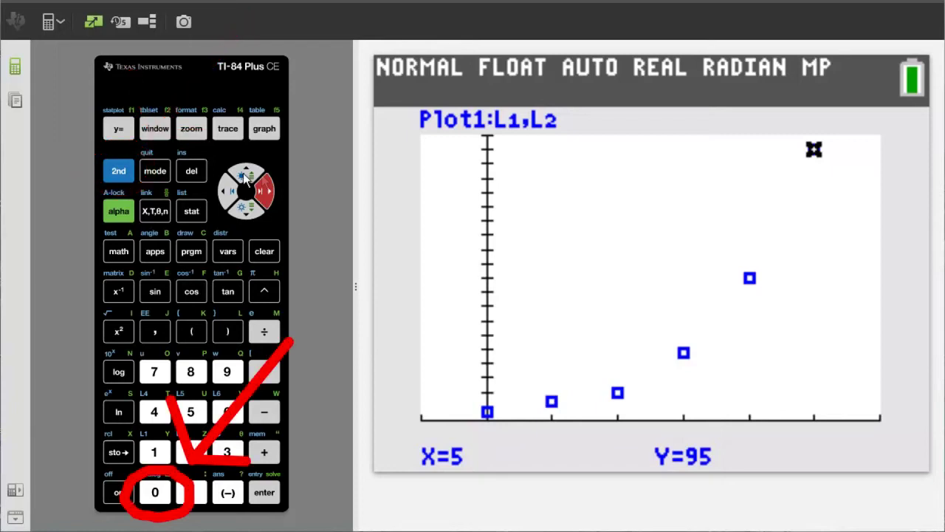
Step: Find DiagnosticOn in the function catalog and run it to turn on the regression diagnostics
click(155, 492)
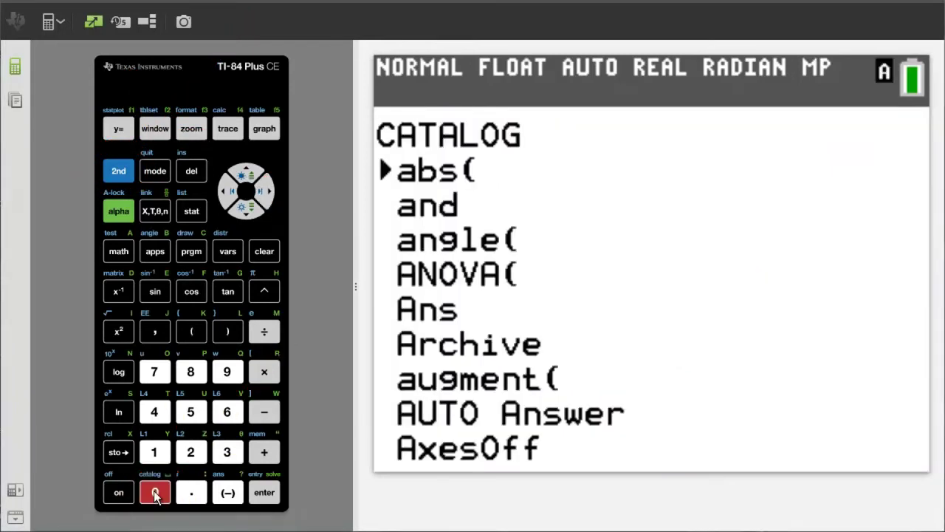
click(247, 210)
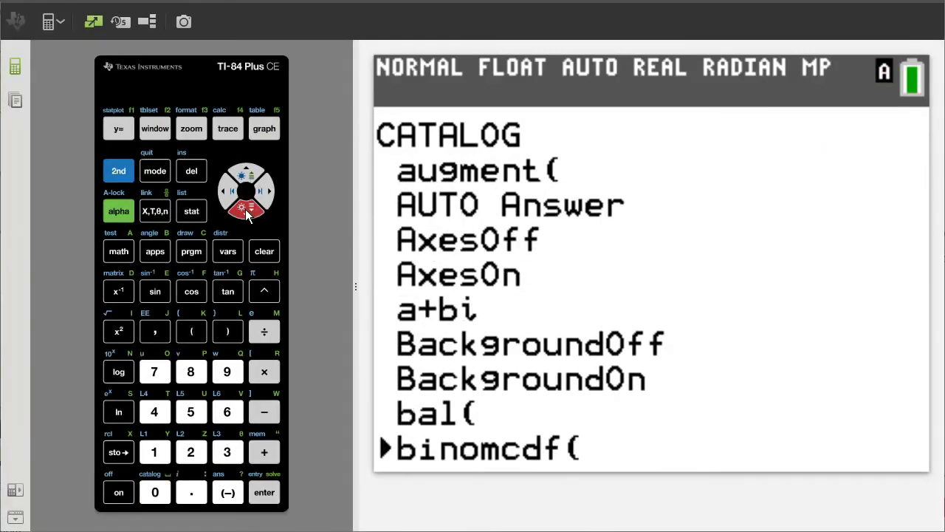
drag(248, 210, 247, 212)
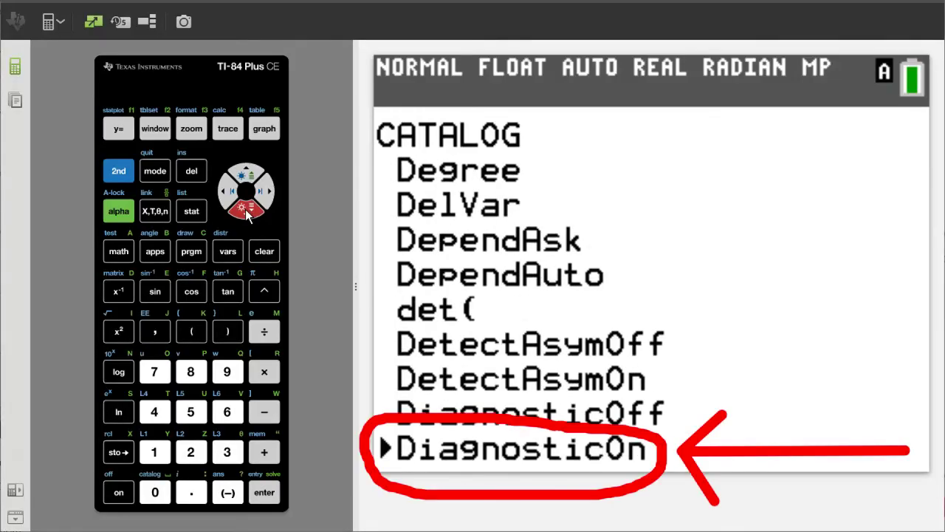
click(263, 492)
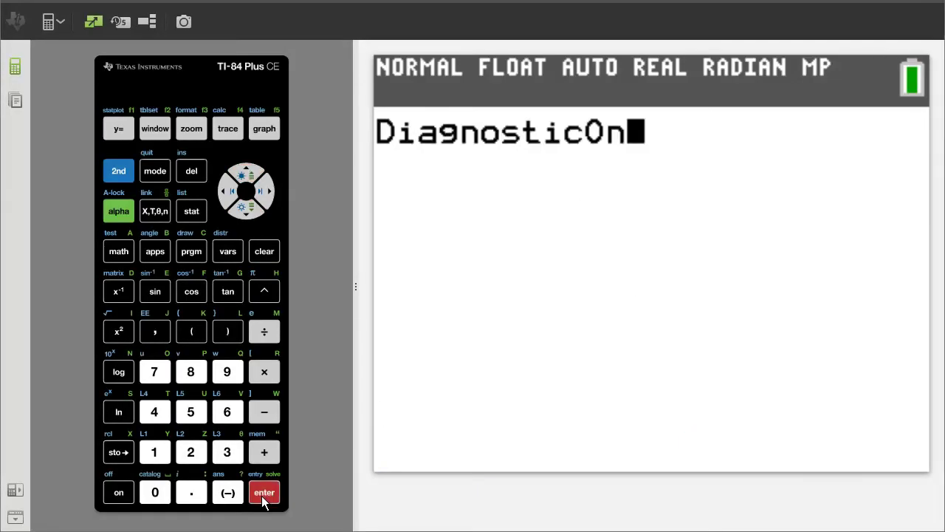
click(263, 497)
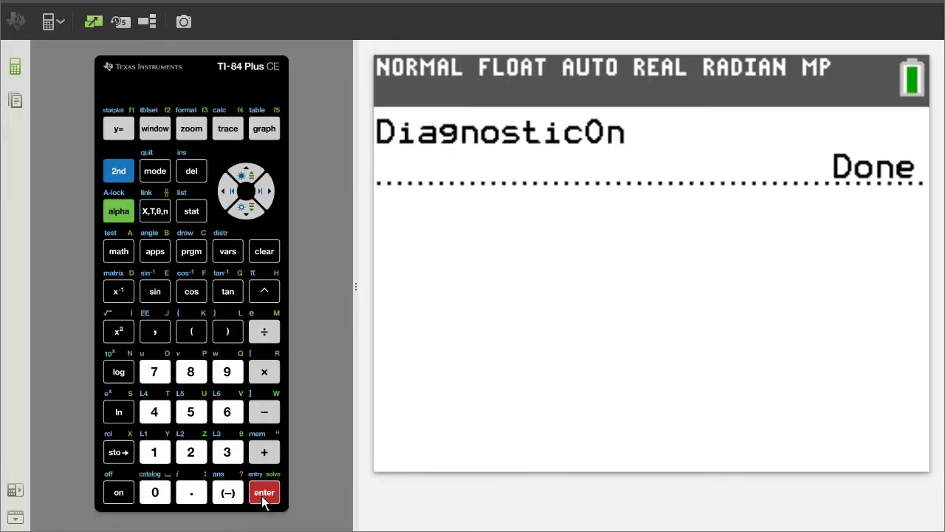
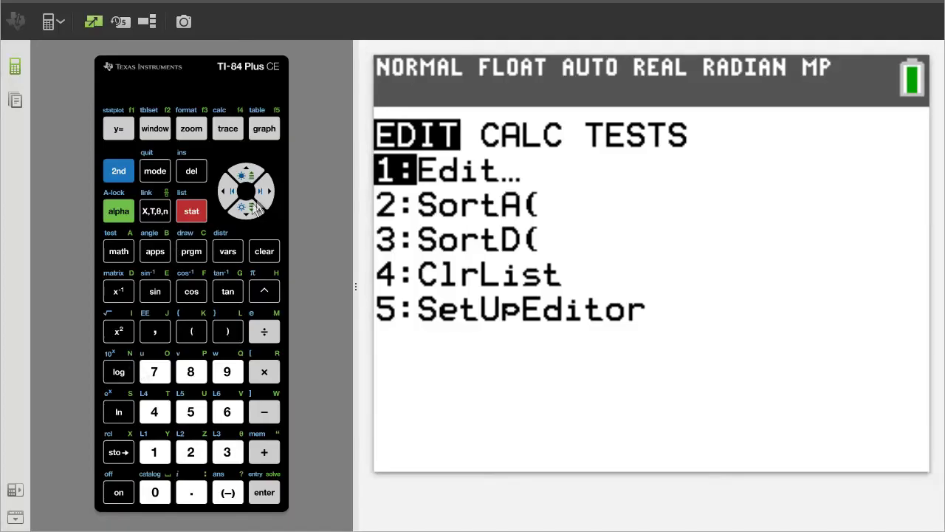
Step: Open the ExpReg setup from the statistical calculations, keeping L1 as Xlist and L2 as Ylist
click(263, 191)
click(251, 211)
click(252, 212)
click(252, 211)
click(252, 211)
click(252, 211)
click(252, 211)
click(251, 212)
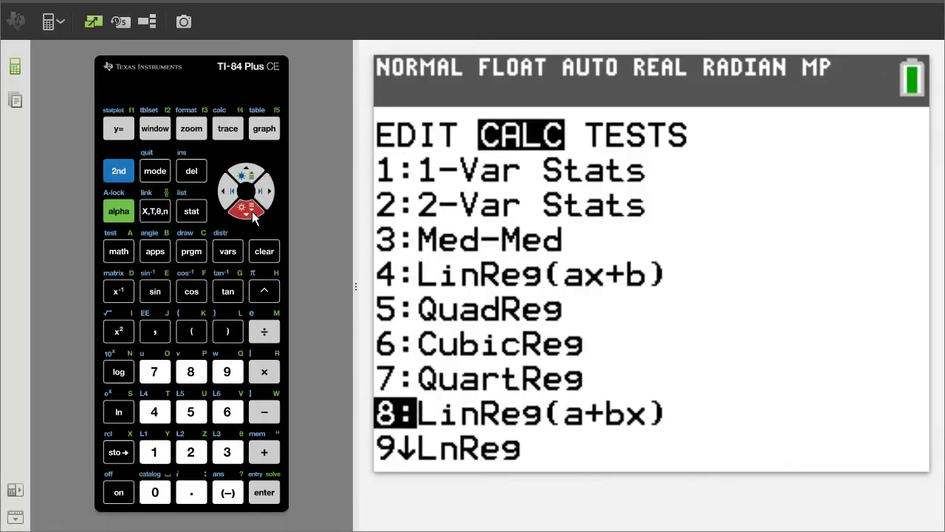
click(252, 211)
click(251, 211)
click(251, 211)
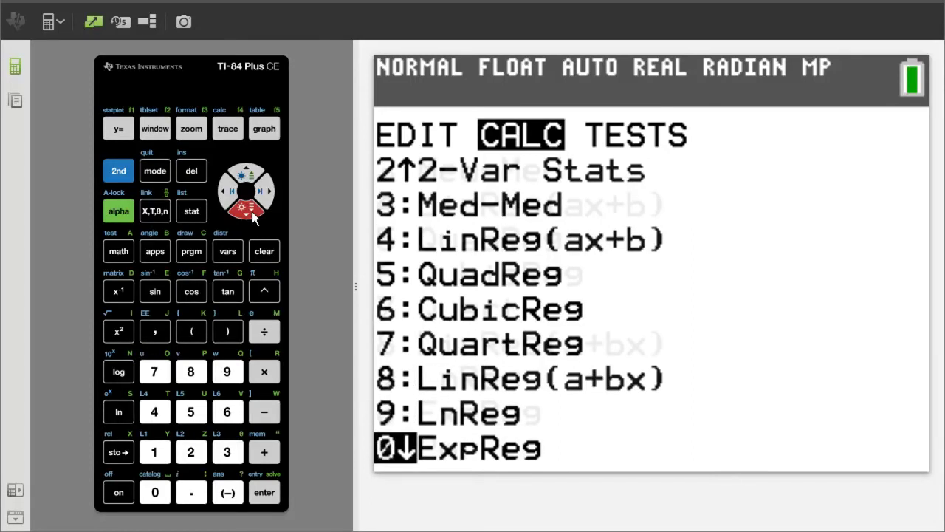
click(267, 494)
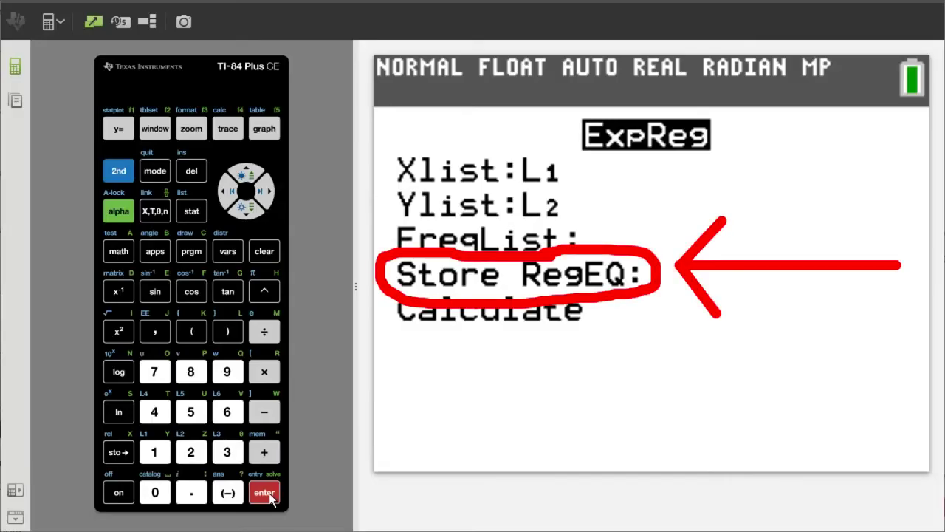
Step: Set Store RegEQ to the function variable Y1 in the ExpReg setup
click(120, 212)
click(158, 454)
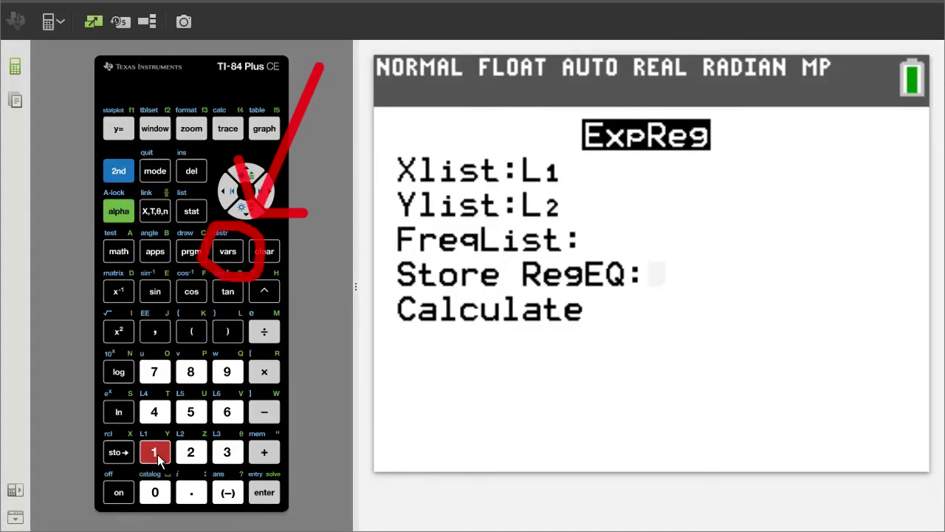
click(226, 255)
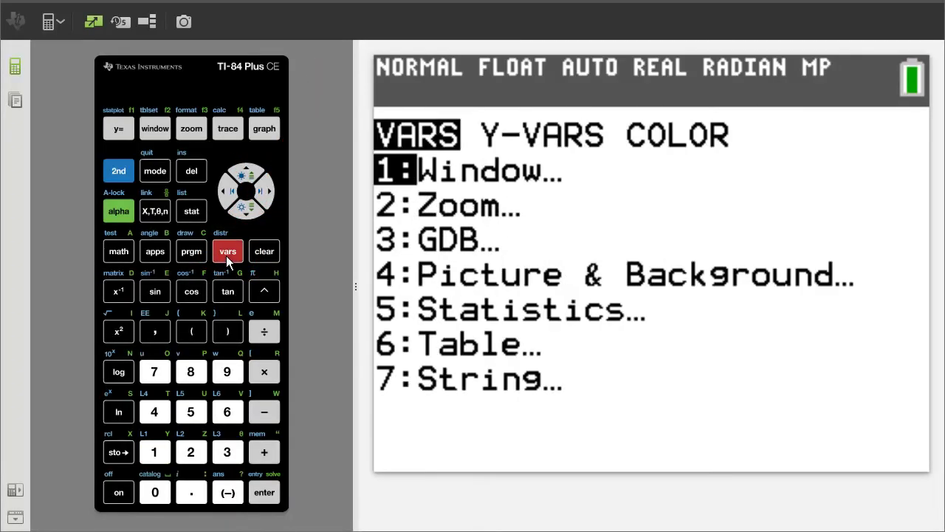
click(266, 193)
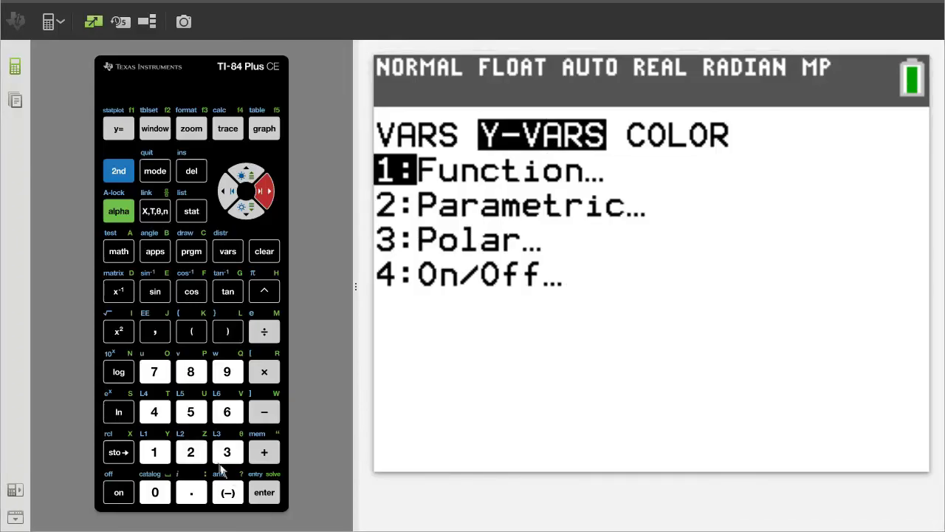
click(155, 452)
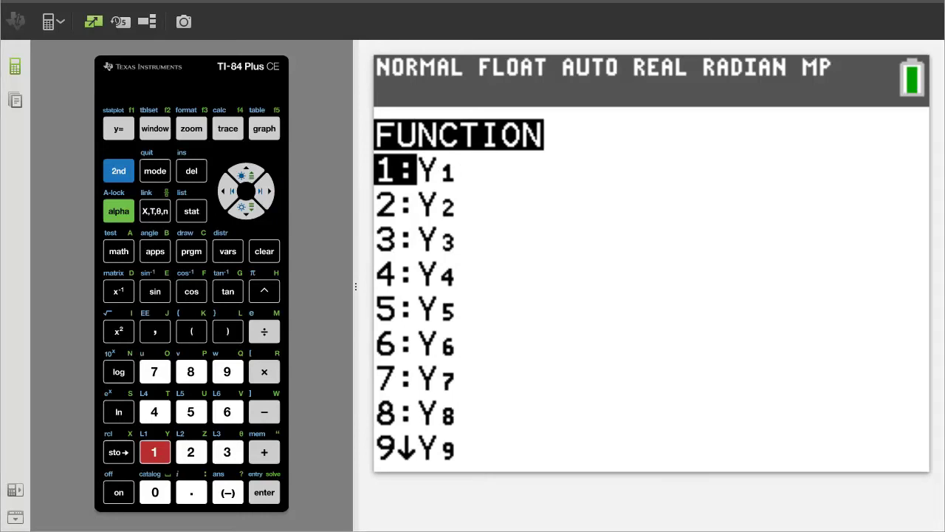
click(264, 493)
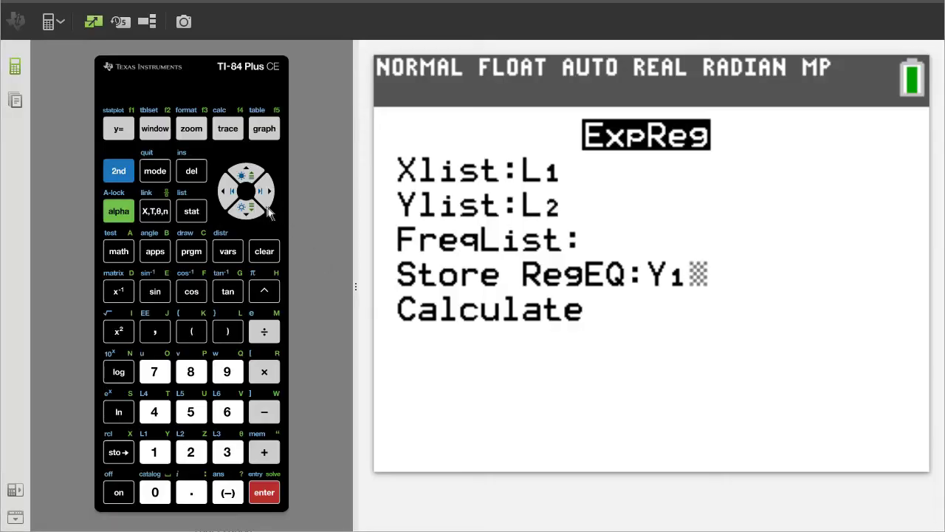
Step: Calculate the exponential regression and graph the fitted curve with the scatter plot
click(244, 211)
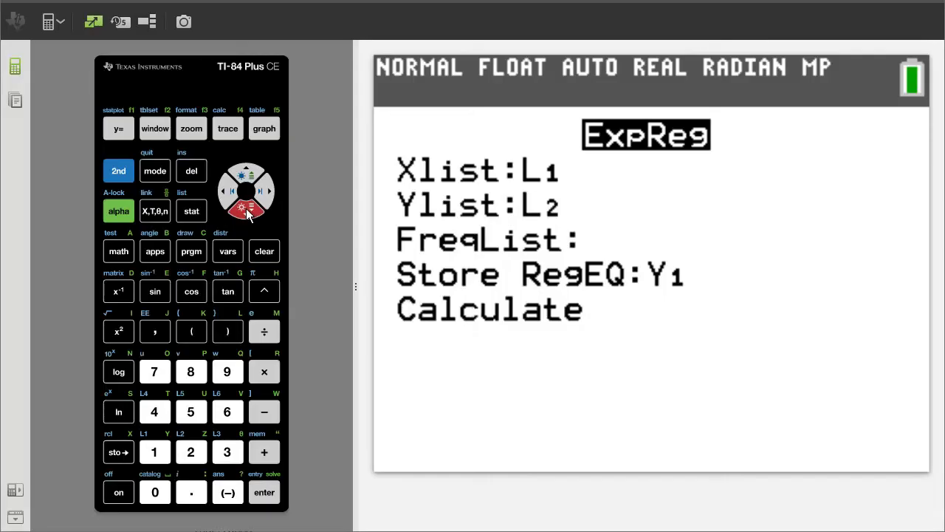
click(265, 494)
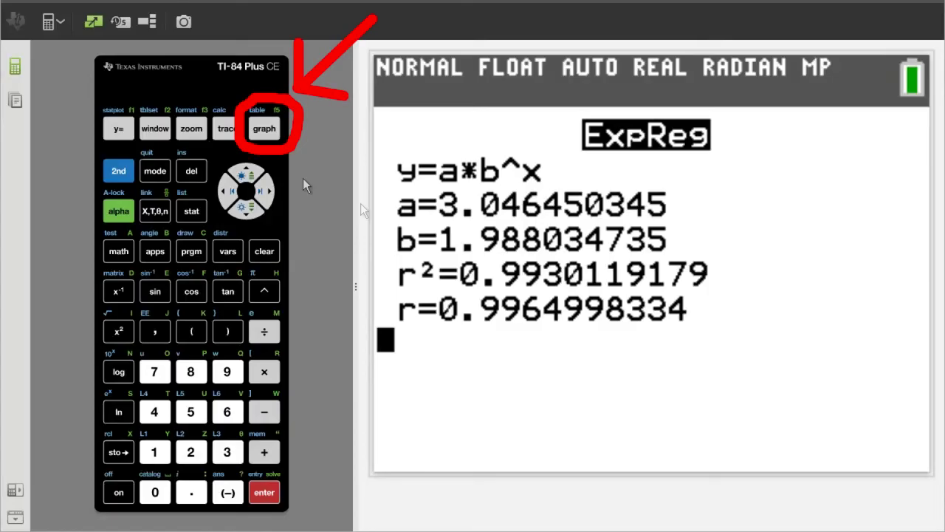
click(264, 128)
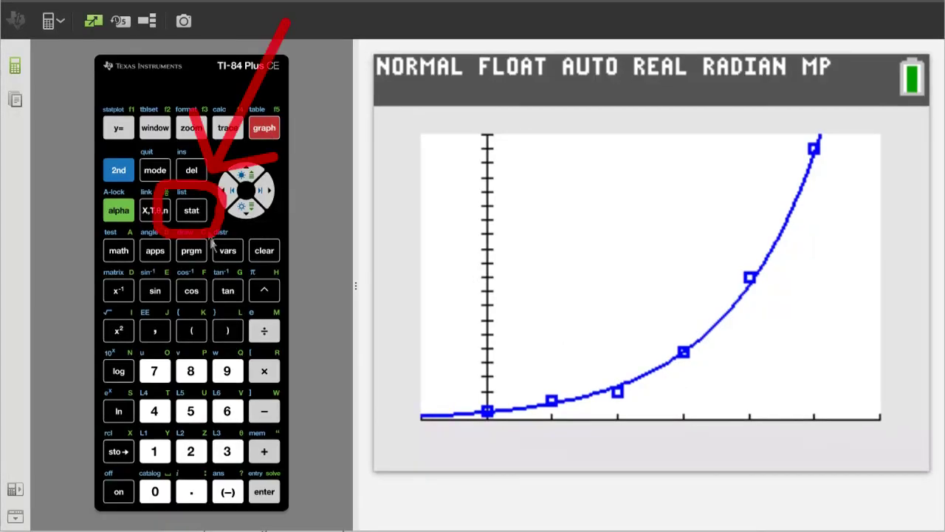
Step: Reopen the ExpReg setup from the statistical calculations to repeat the regression on L1 and L2
click(191, 210)
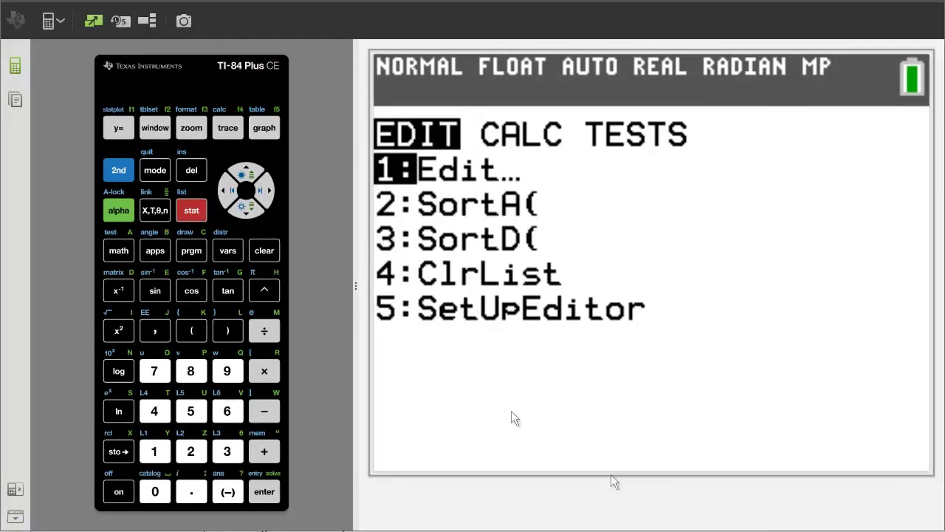
click(268, 191)
click(251, 210)
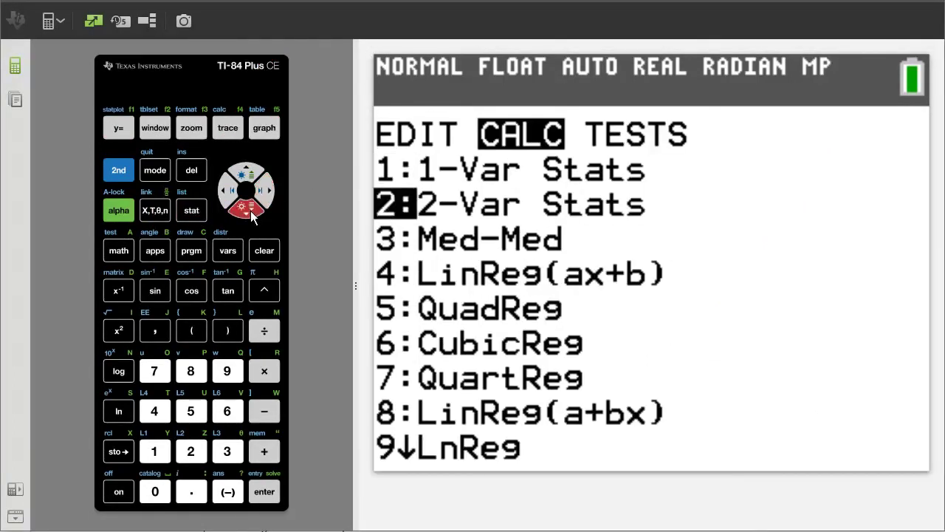
click(250, 210)
click(250, 210)
click(250, 211)
click(250, 210)
click(250, 211)
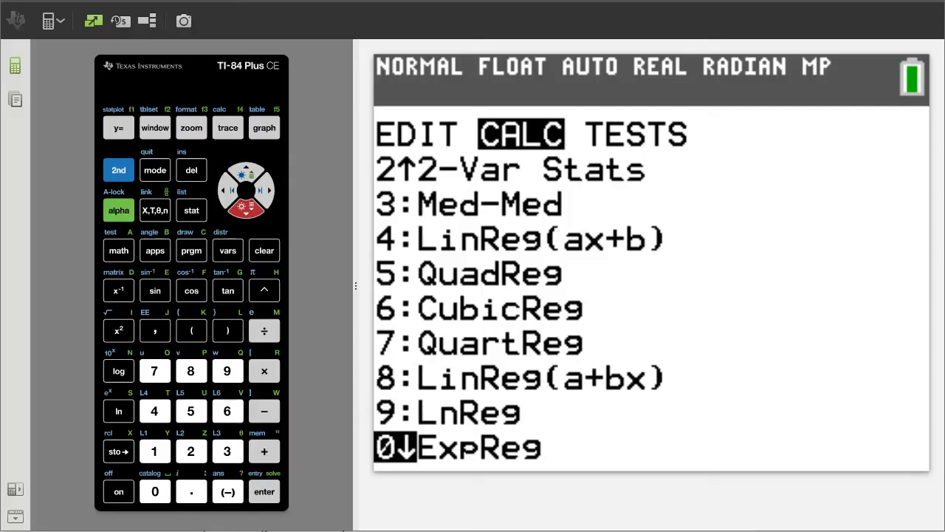
click(267, 495)
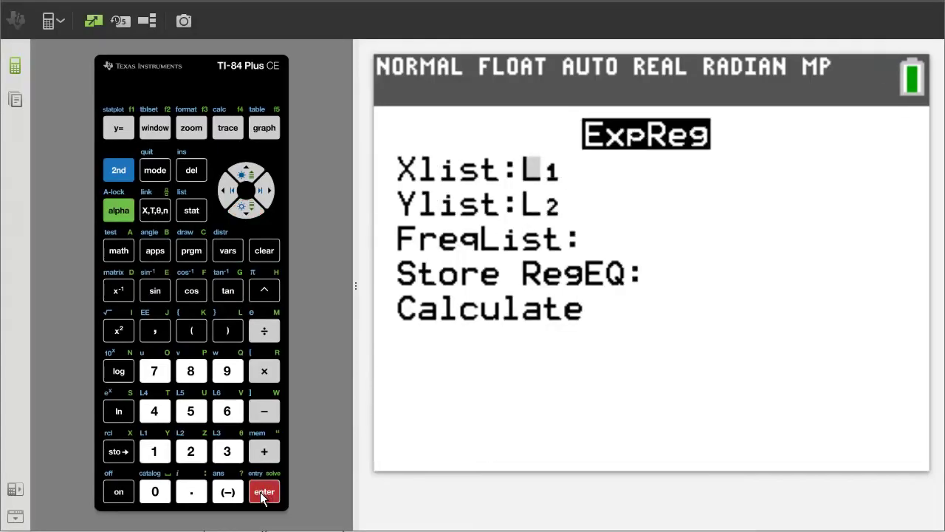
Step: Set Y1 as the function that stores the repeated regression's equation, and calculate the exponential regression again
click(246, 210)
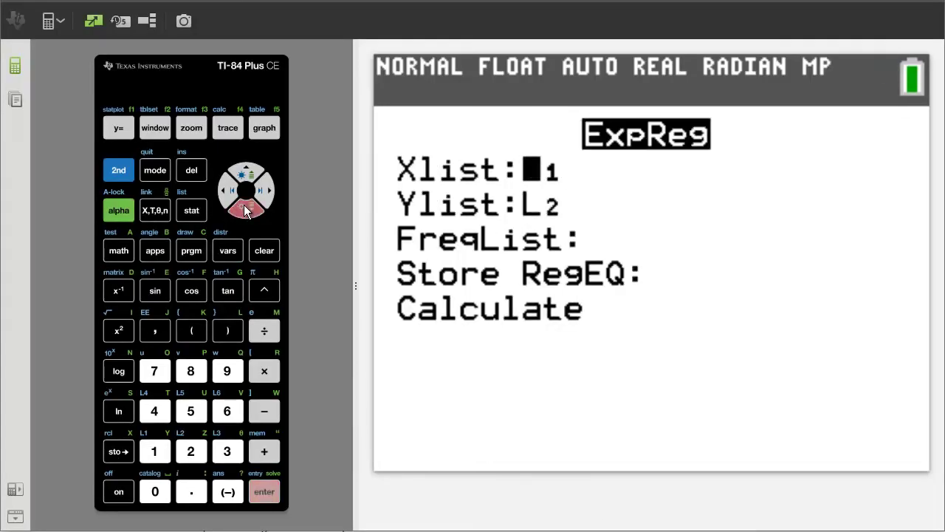
click(246, 210)
click(246, 210)
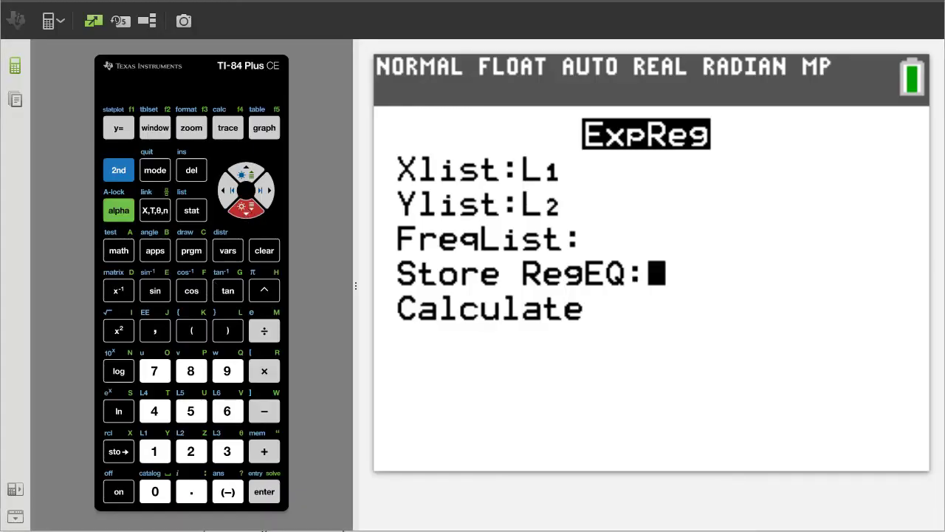
click(225, 253)
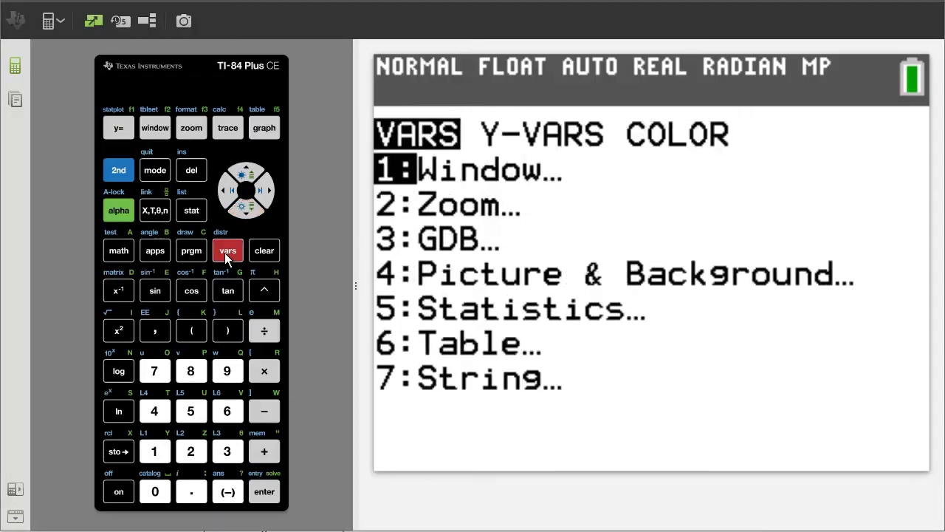
click(270, 189)
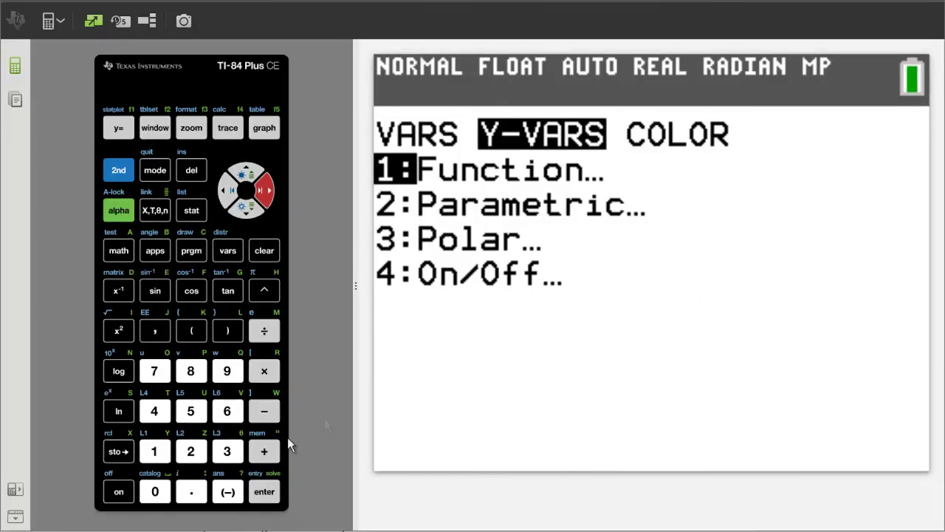
click(267, 493)
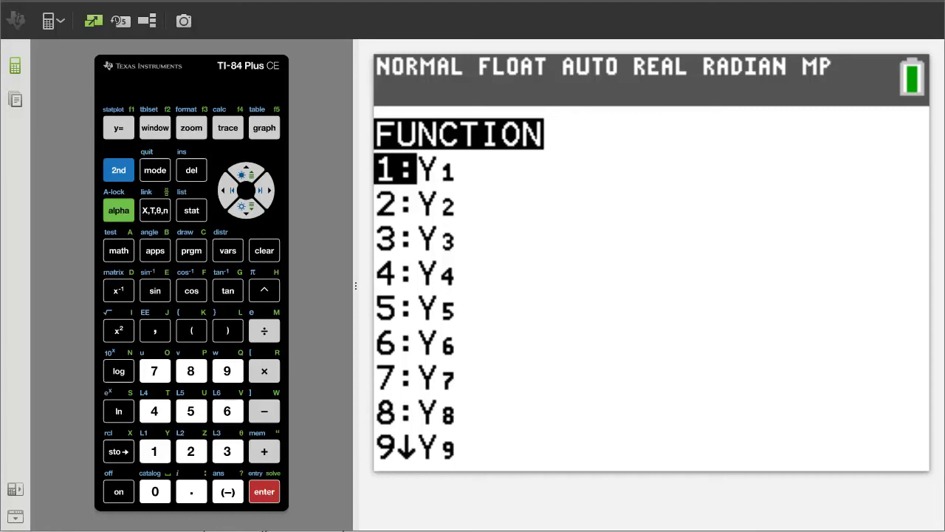
click(268, 495)
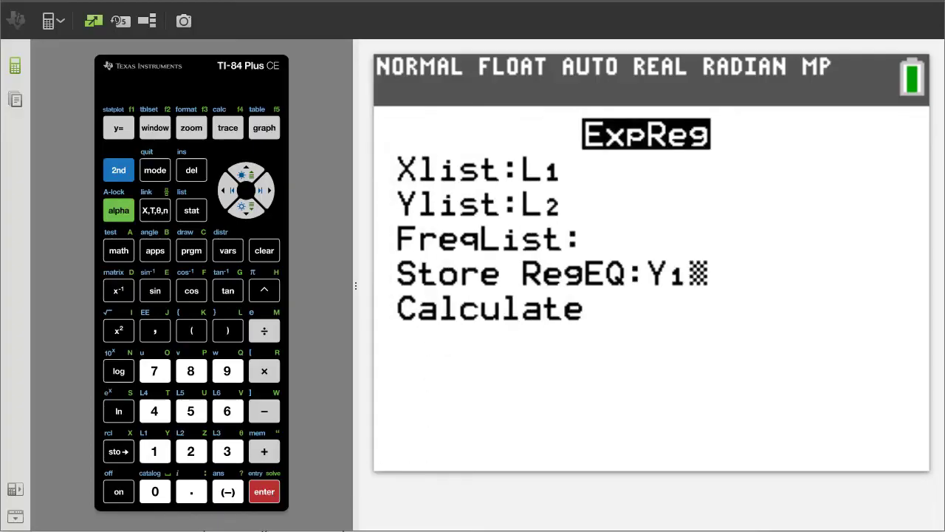
click(248, 211)
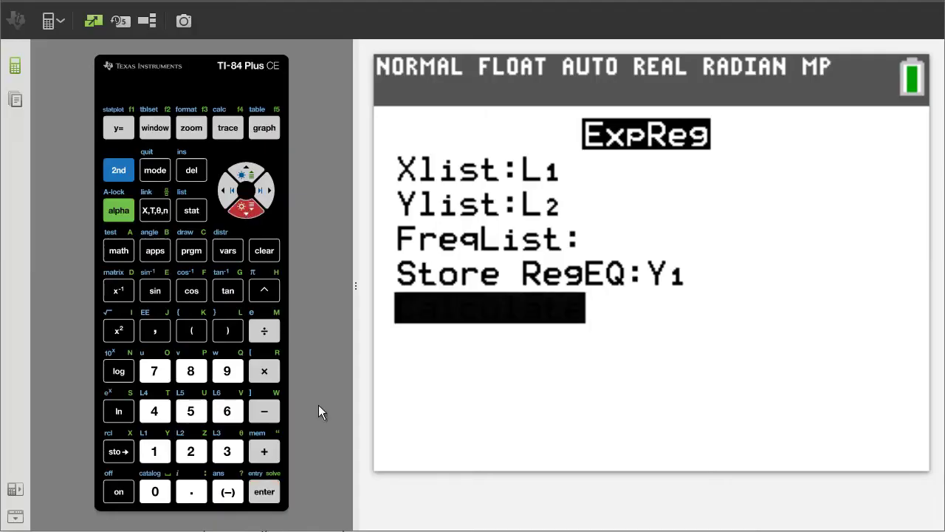
click(266, 494)
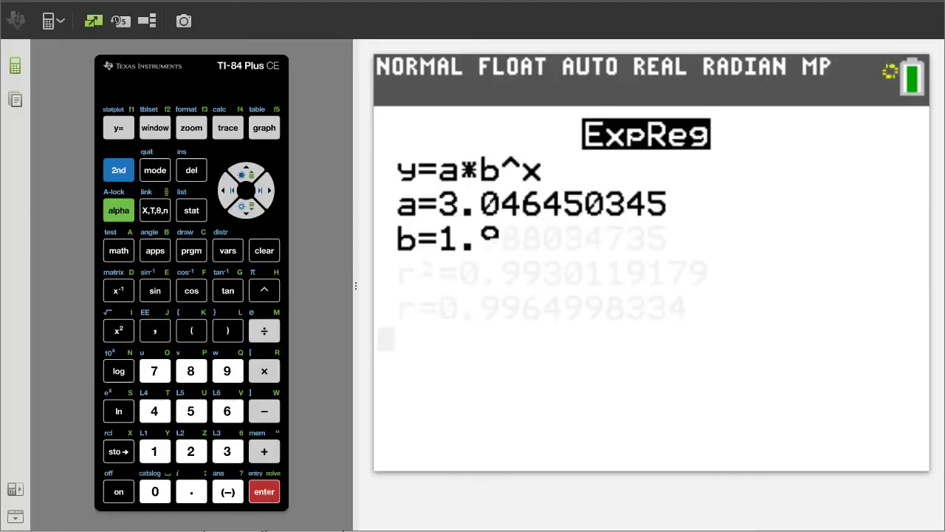